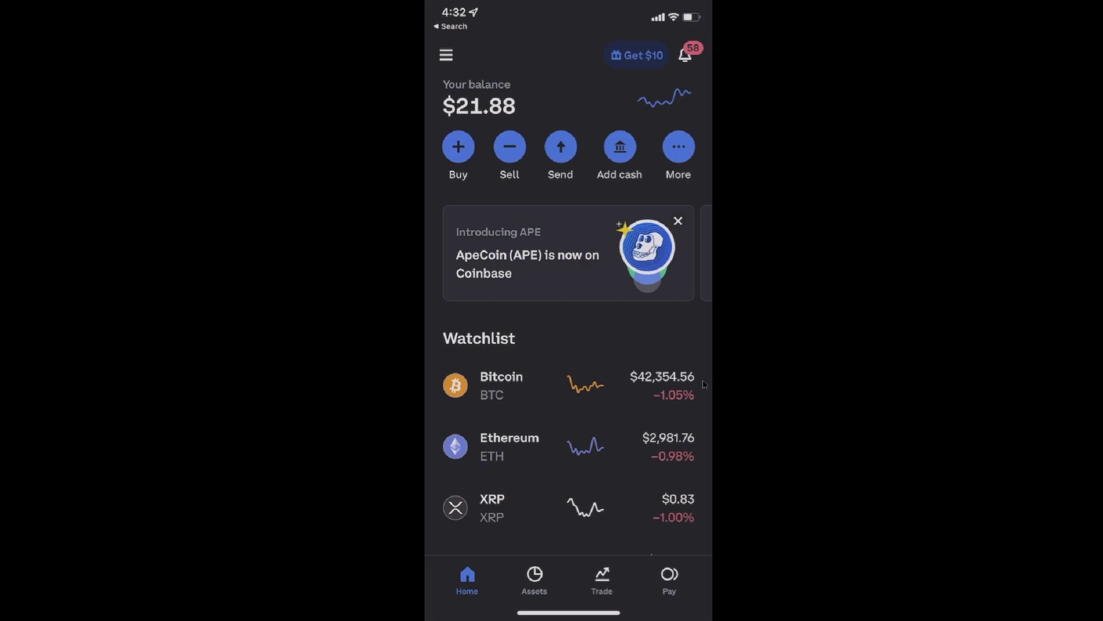
# In Coinbase, bring up the shortcuts and choose Receive to start receiving crypto.
pyautogui.click(679, 146)
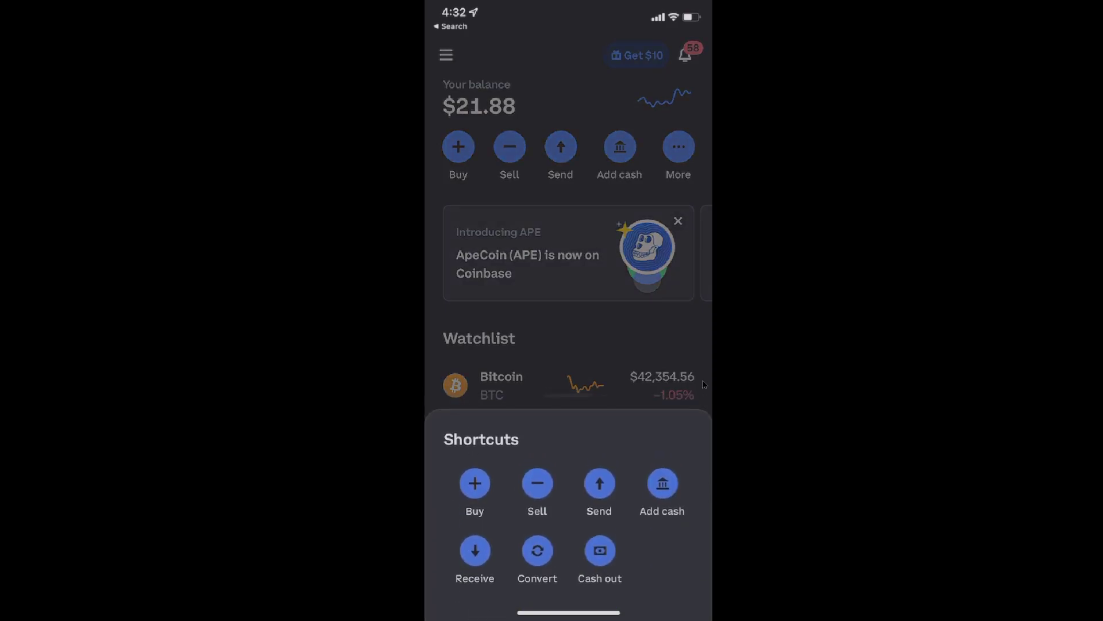
pyautogui.click(474, 550)
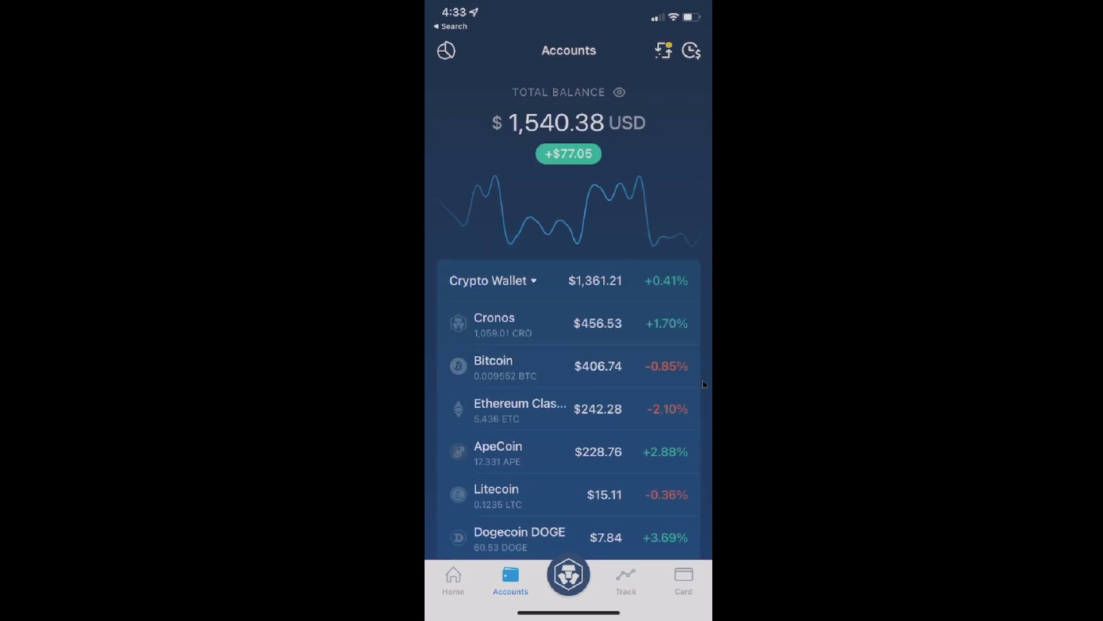
# Open the Bitcoin wallet in Crypto.com and copy its BTC-network deposit address.
pyautogui.click(696, 381)
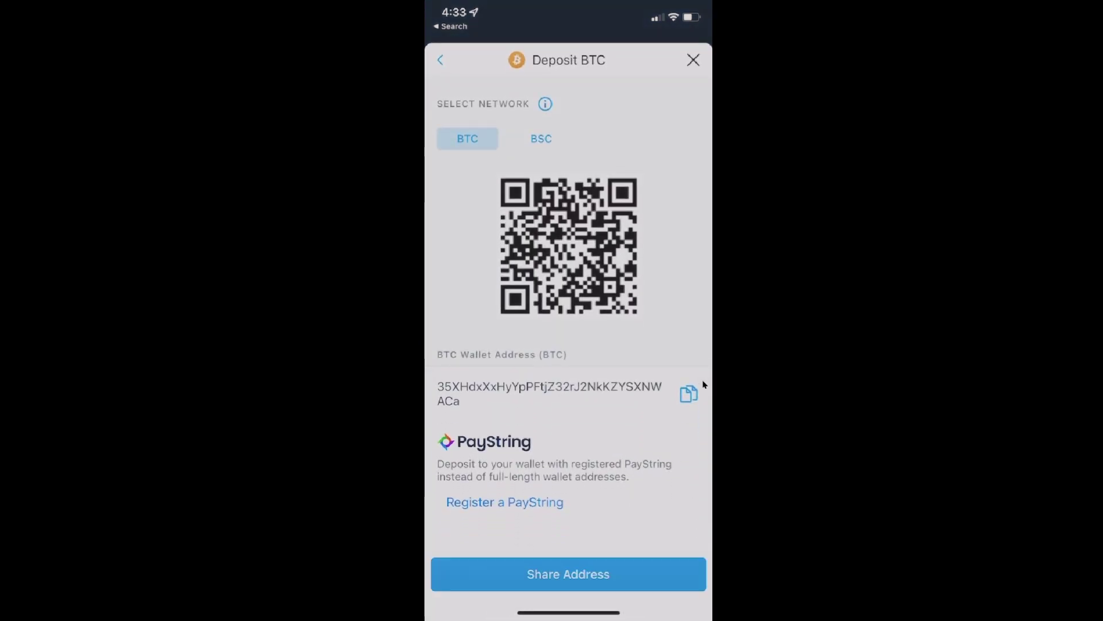
pyautogui.click(702, 386)
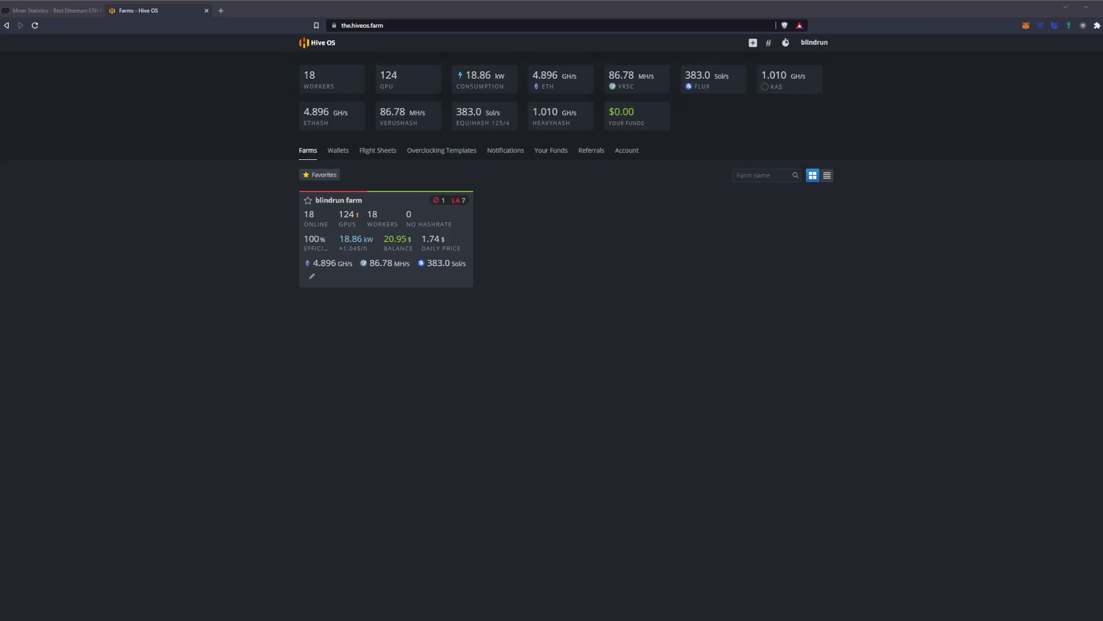
# Open the farm and its Wallets tab to review saved wallets, including BTC CryptoCom.
pyautogui.click(414, 218)
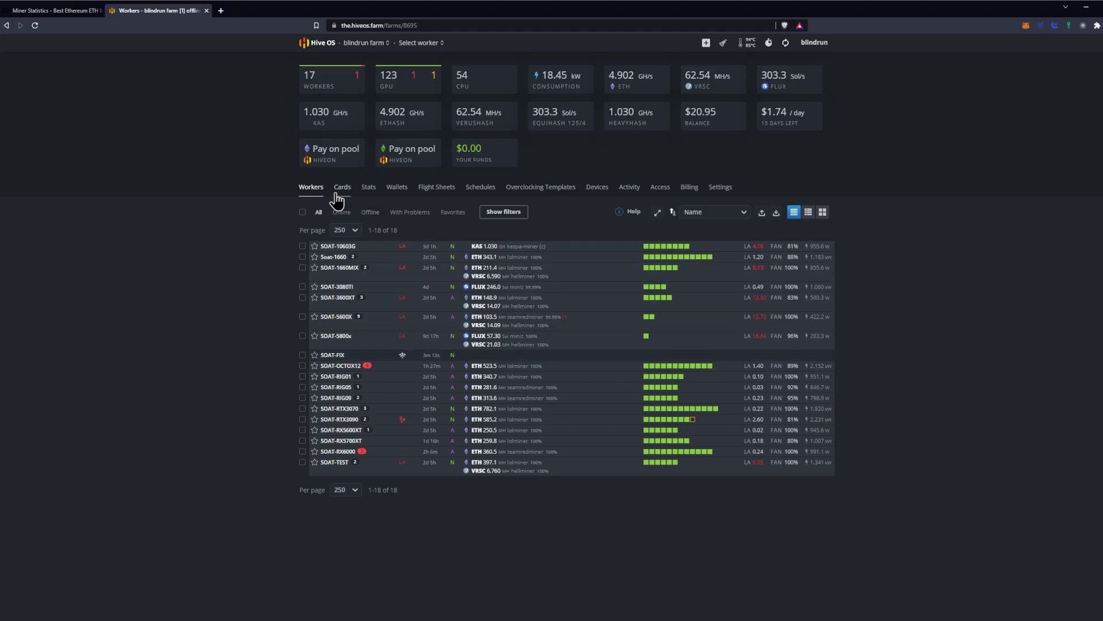
pyautogui.click(397, 189)
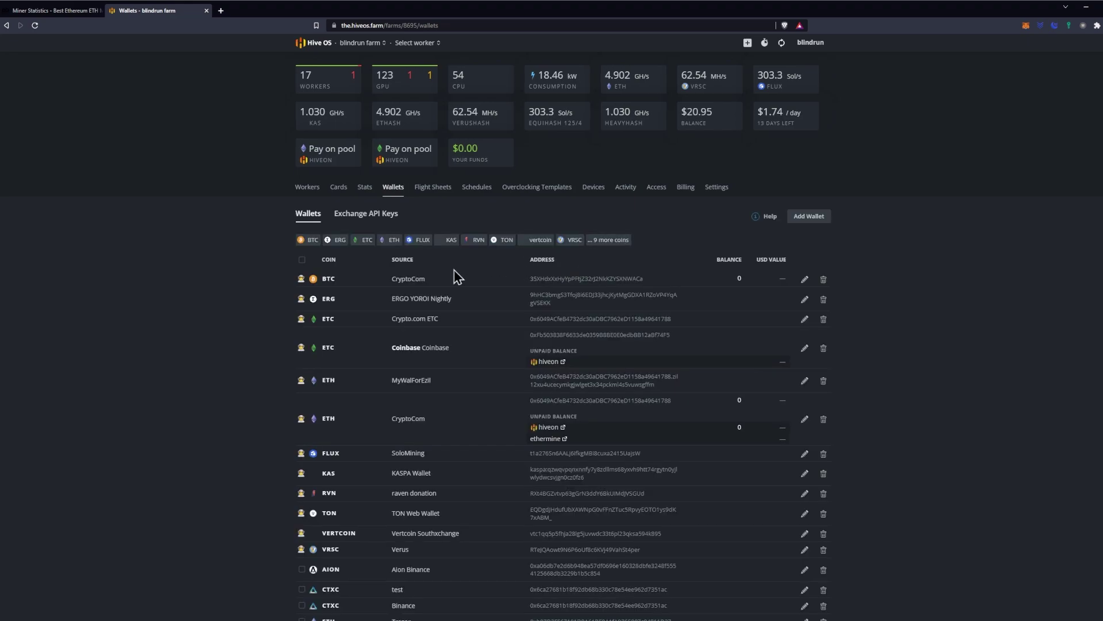
pyautogui.scroll(-3, 453, 274)
pyautogui.scroll(3, 451, 269)
pyautogui.click(819, 223)
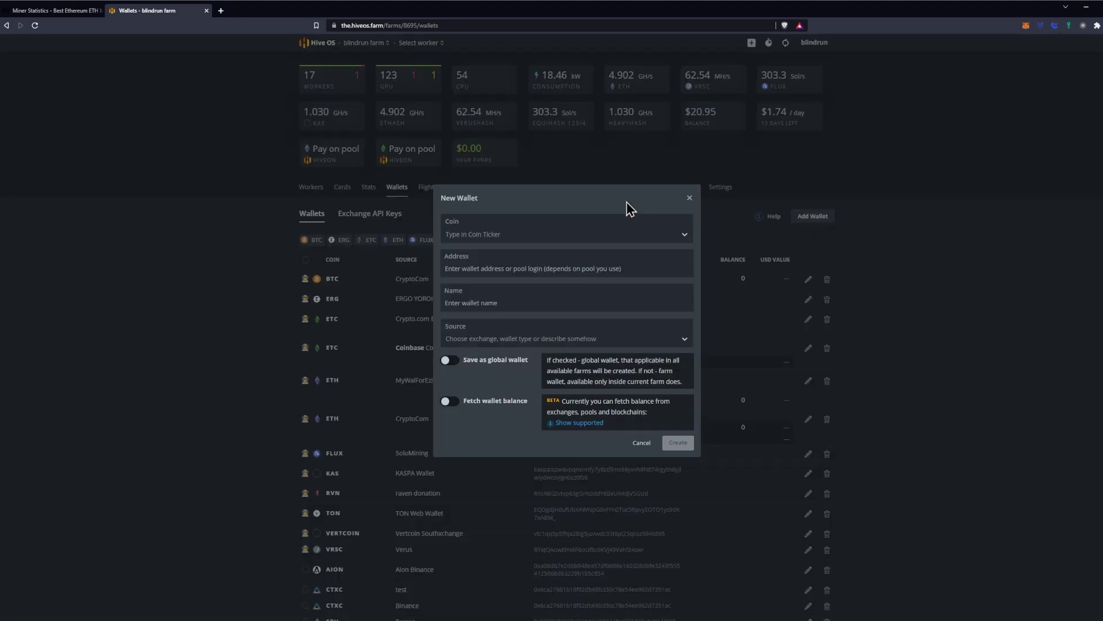
pyautogui.click(526, 234)
pyautogui.write('eth')
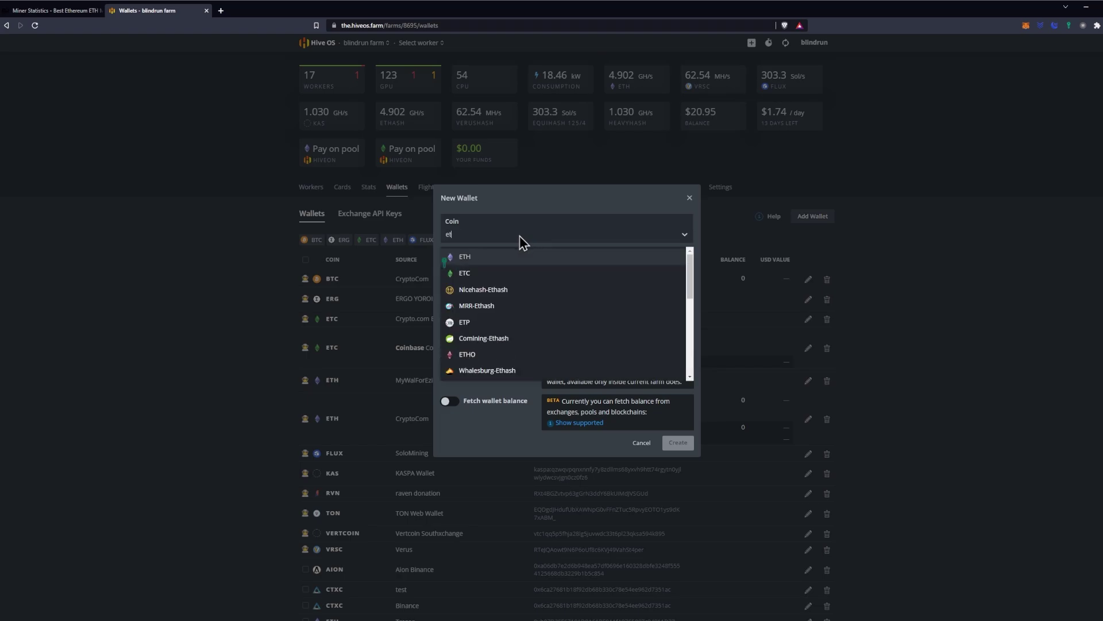
pyautogui.click(491, 257)
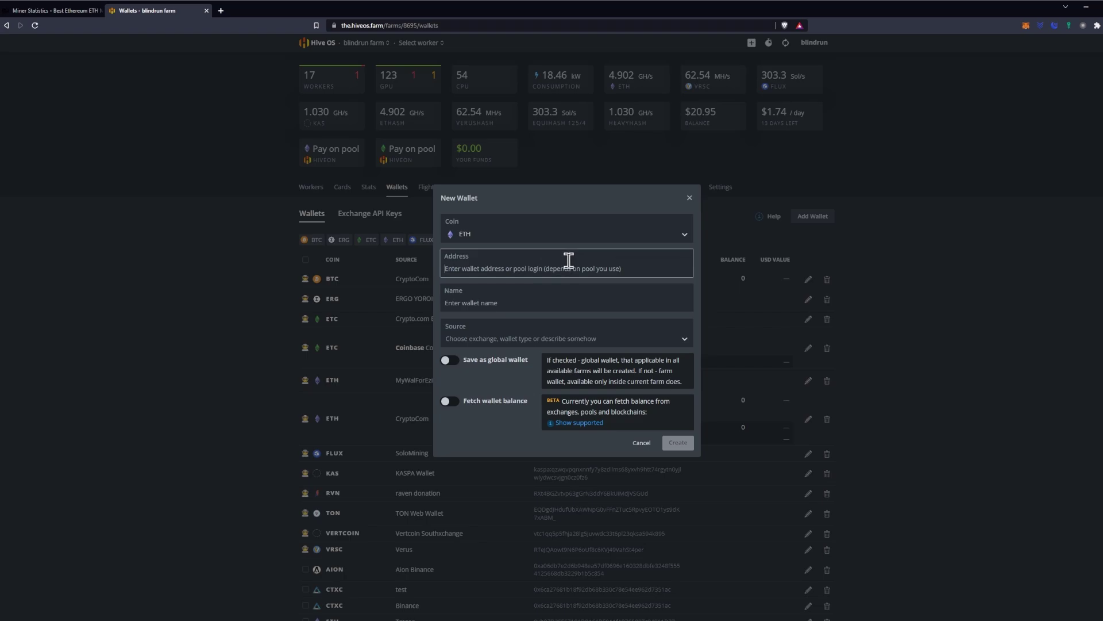
pyautogui.hotkey('alt', 'Tab')
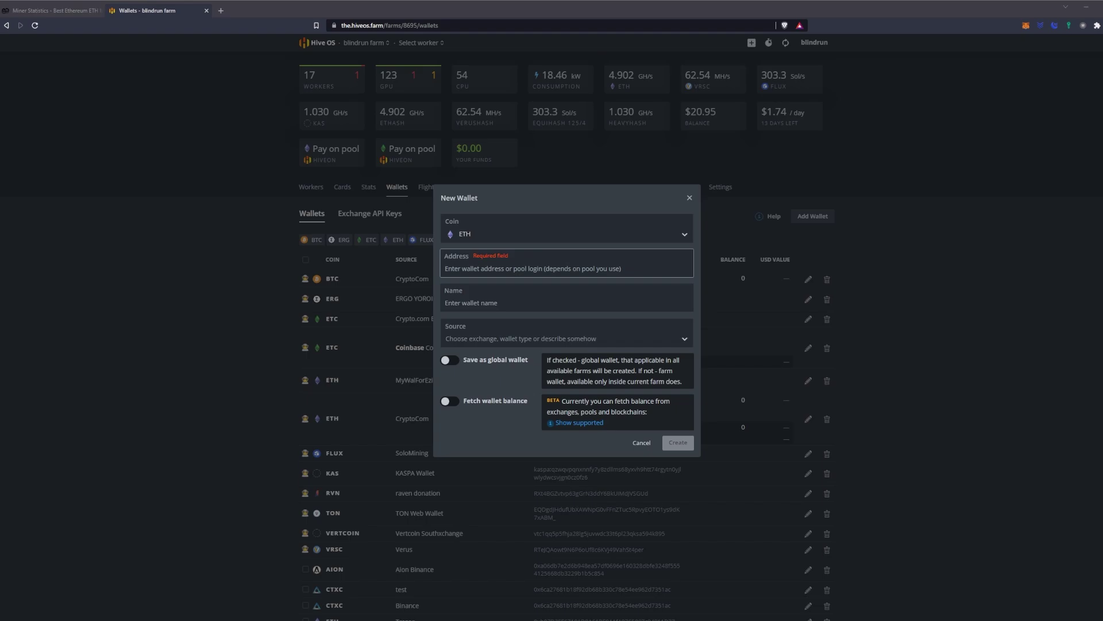
pyautogui.click(567, 297)
pyautogui.hotkey('alt', 'Tab')
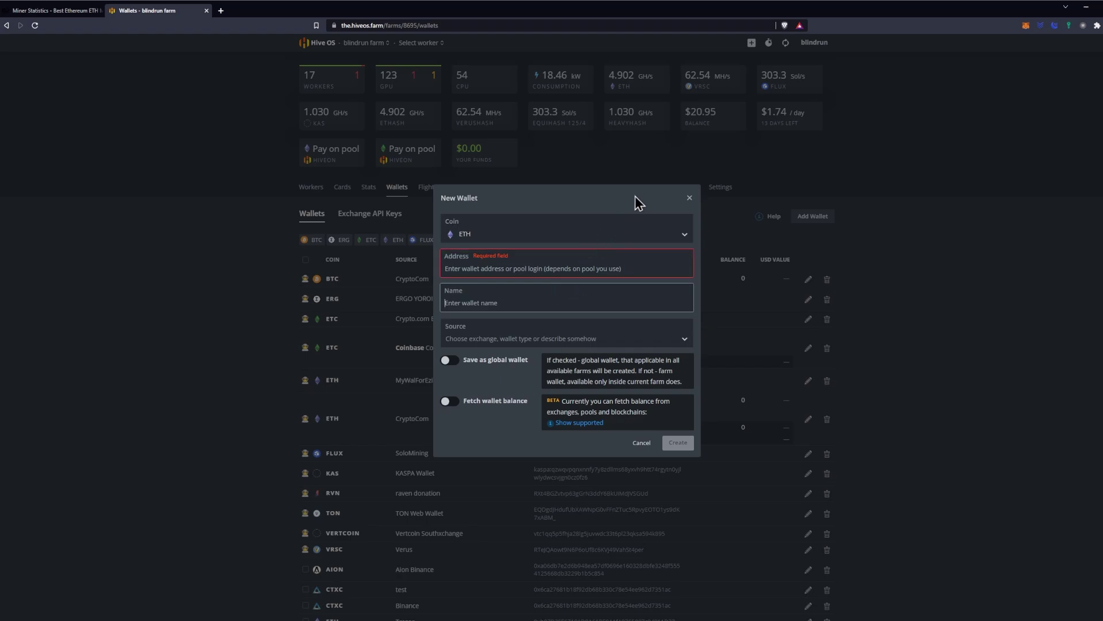
pyautogui.click(689, 197)
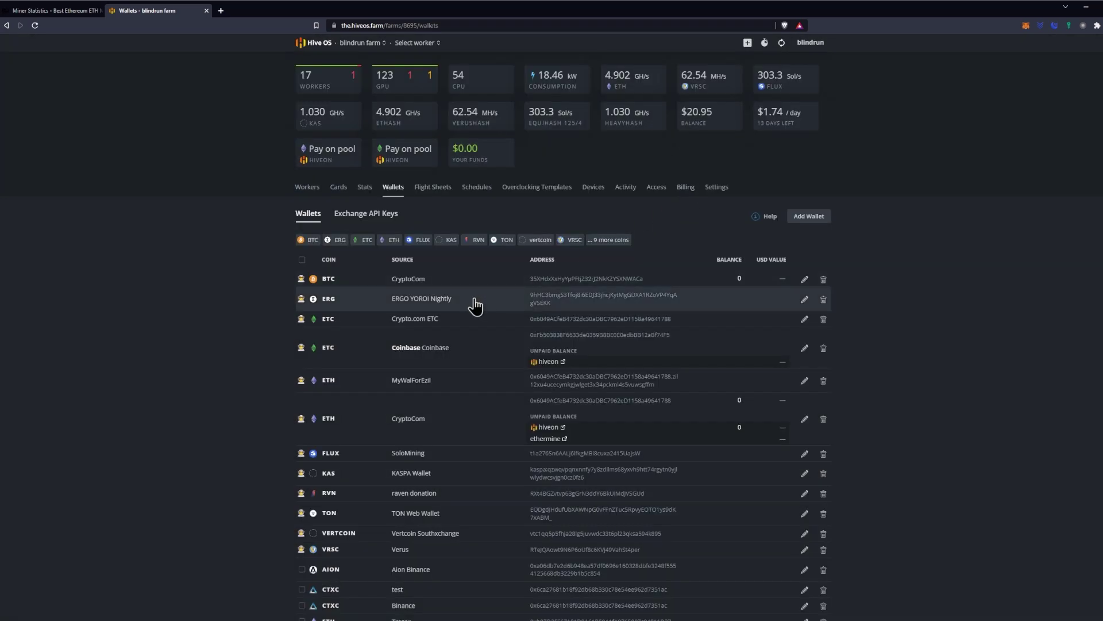
pyautogui.scroll(-2, 476, 306)
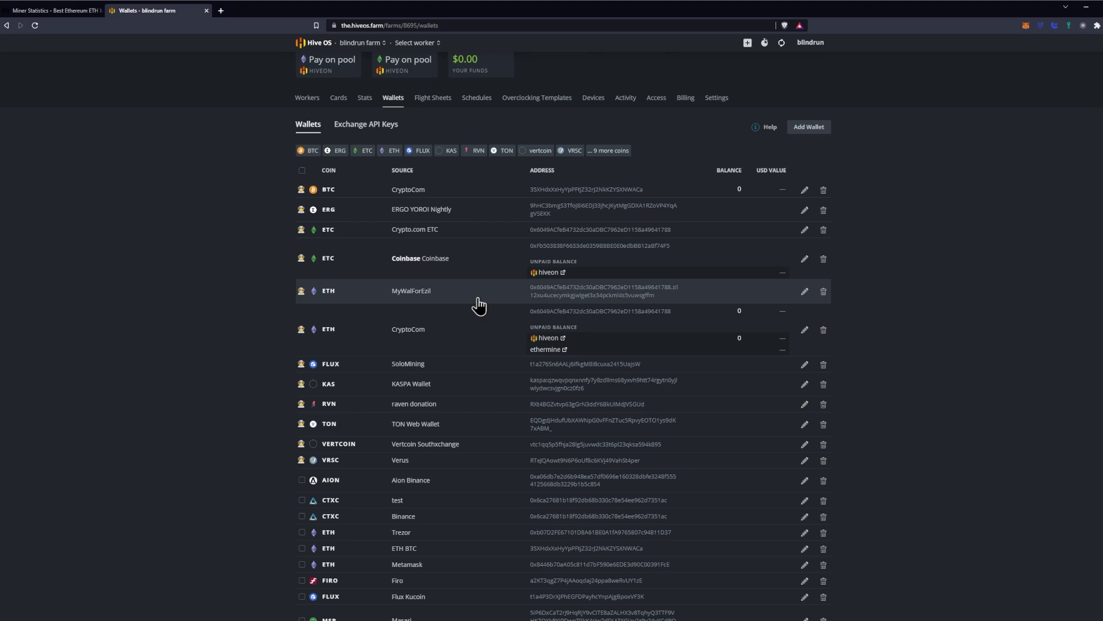
pyautogui.scroll(-1, 481, 304)
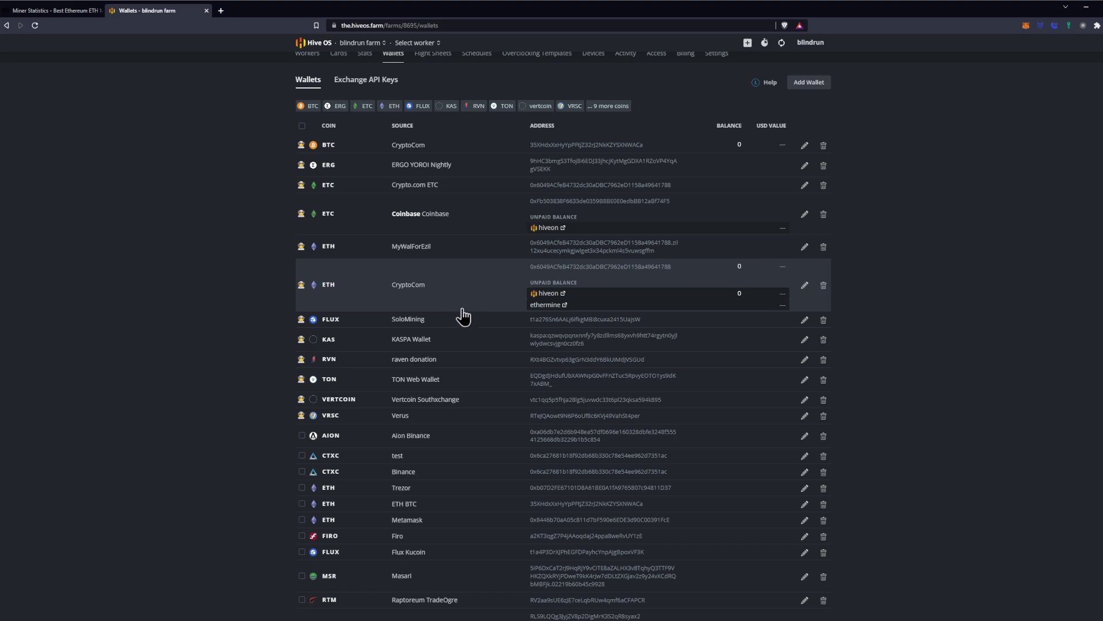
pyautogui.scroll(-3, 459, 454)
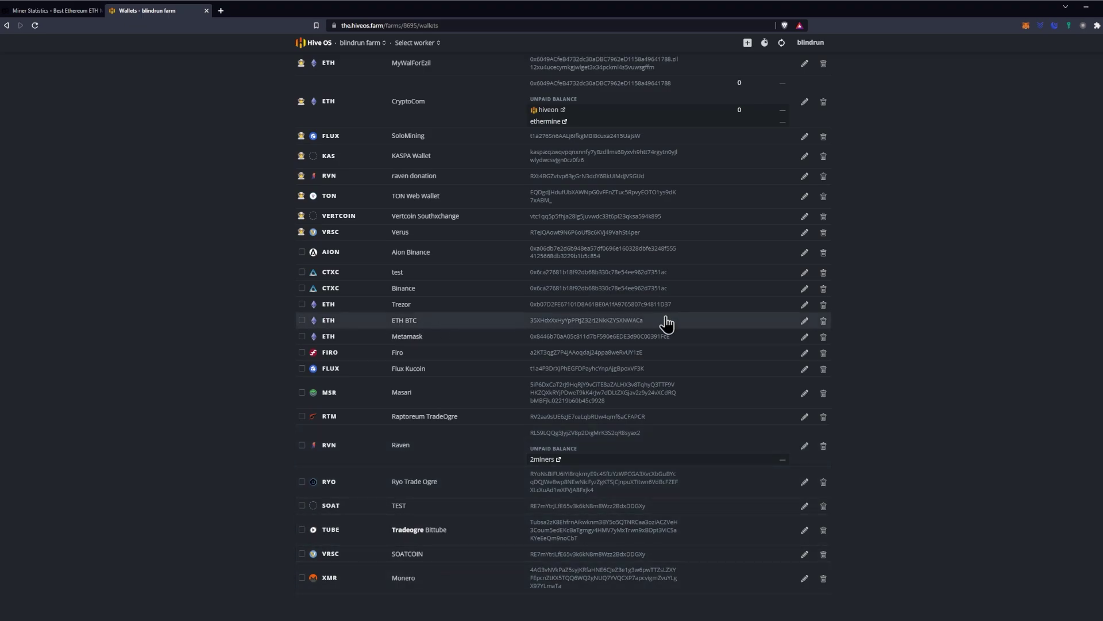
pyautogui.moveTo(664, 327); pyautogui.dragTo(522, 327)
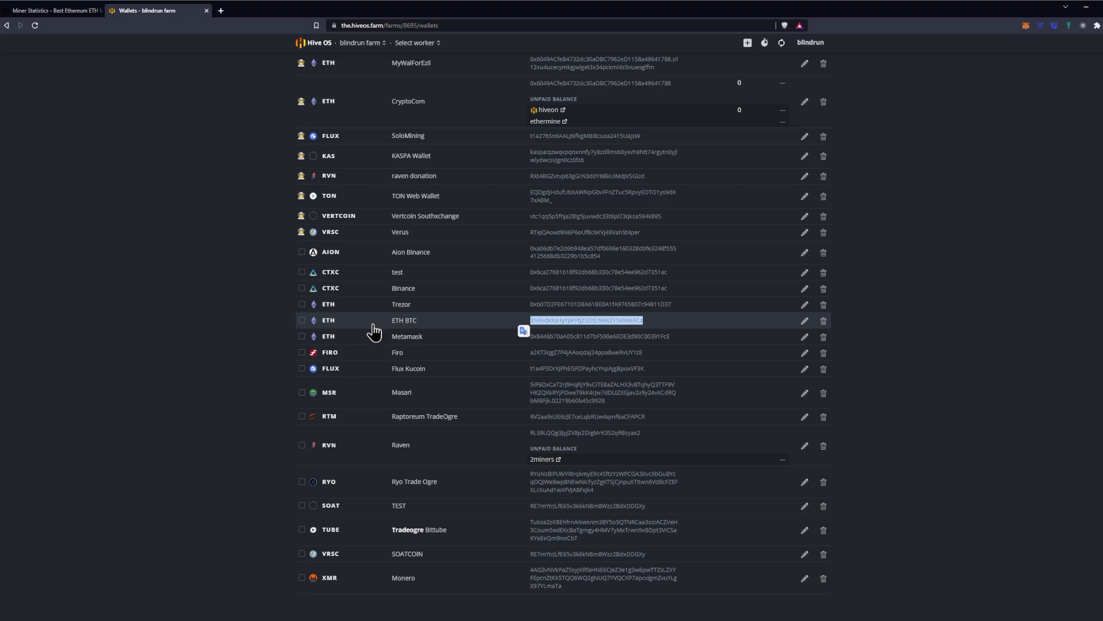
pyautogui.scroll(5, 374, 333)
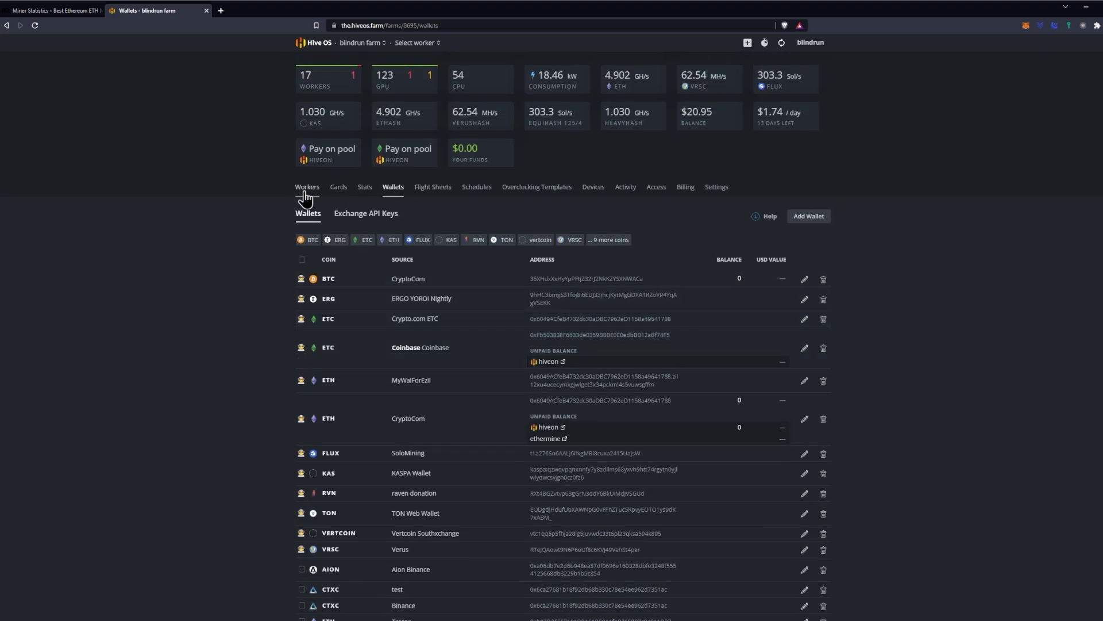
# Open the Soat-1660 worker's ETH TON DUAL flight sheet for editing.
pyautogui.click(304, 184)
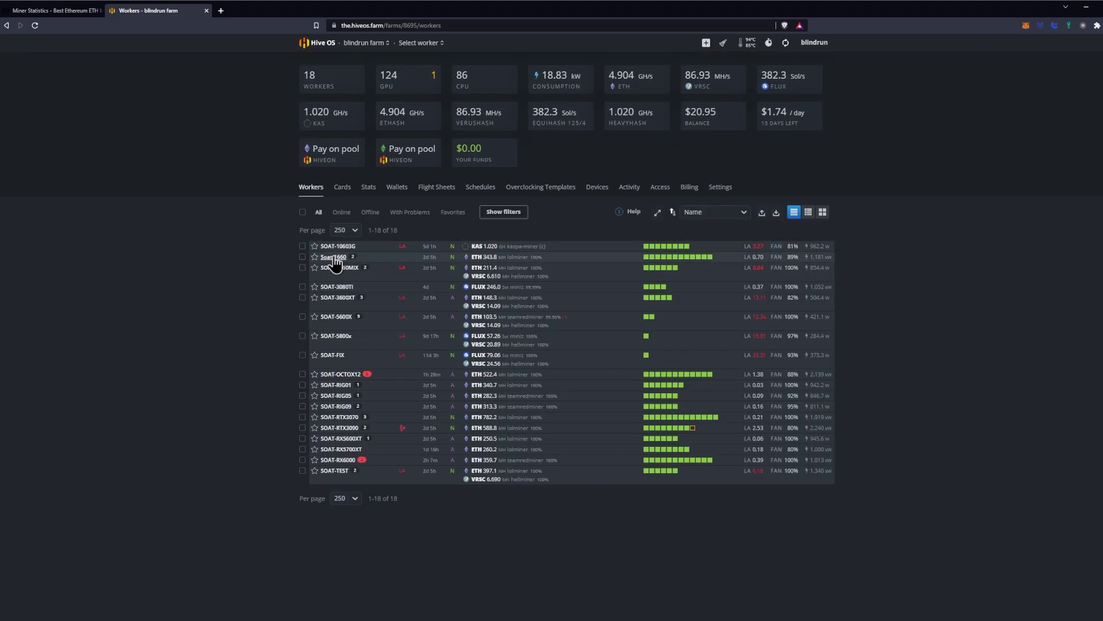
pyautogui.click(478, 256)
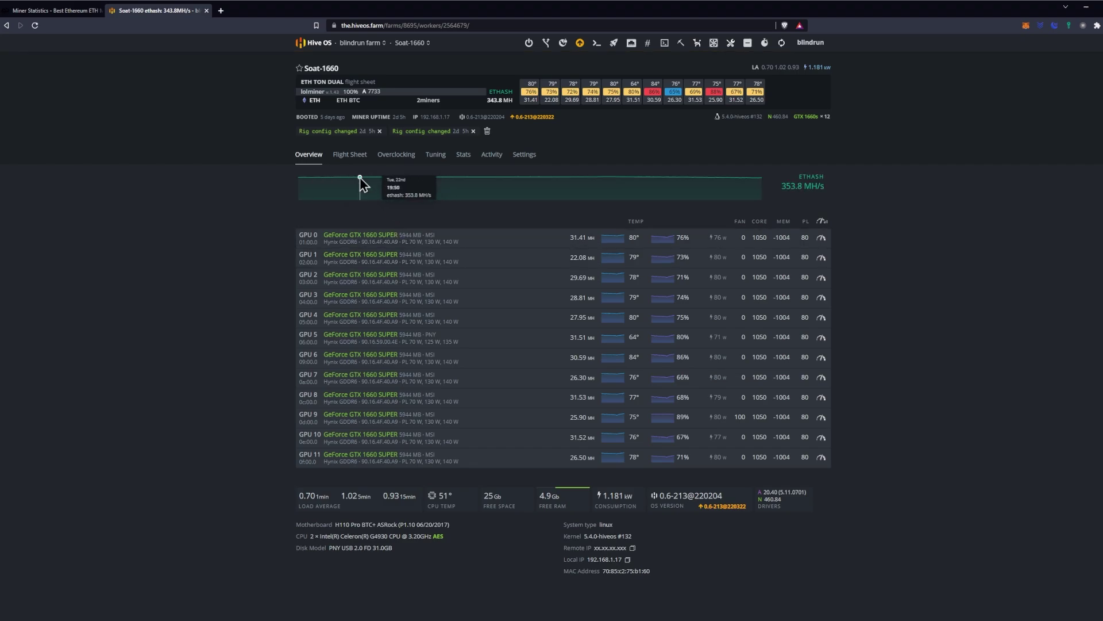
pyautogui.click(347, 158)
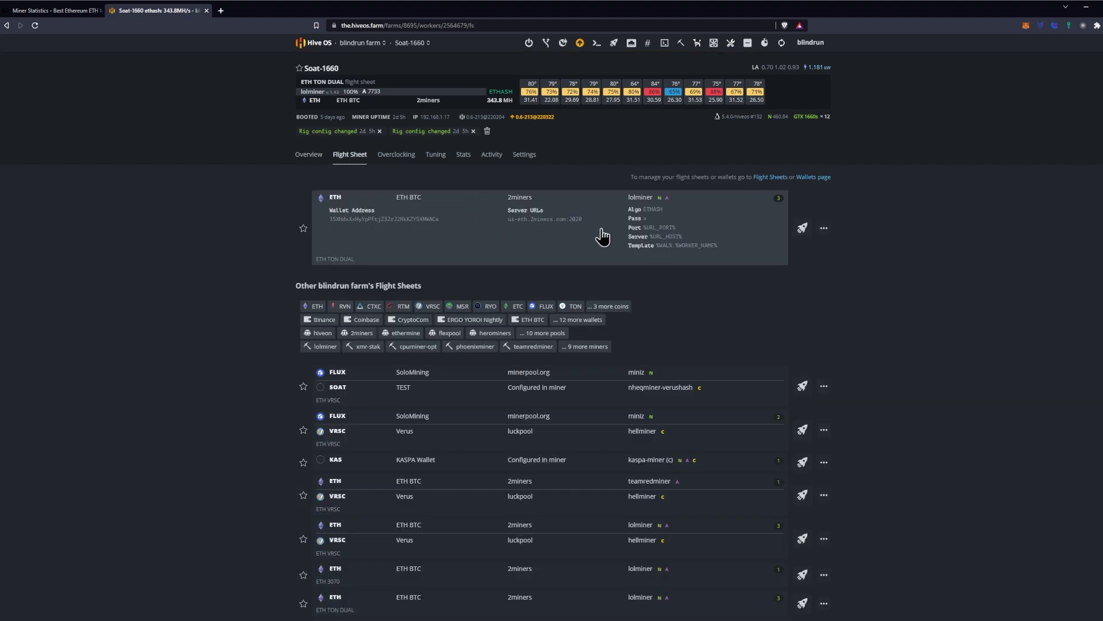
pyautogui.click(823, 228)
pyautogui.click(811, 252)
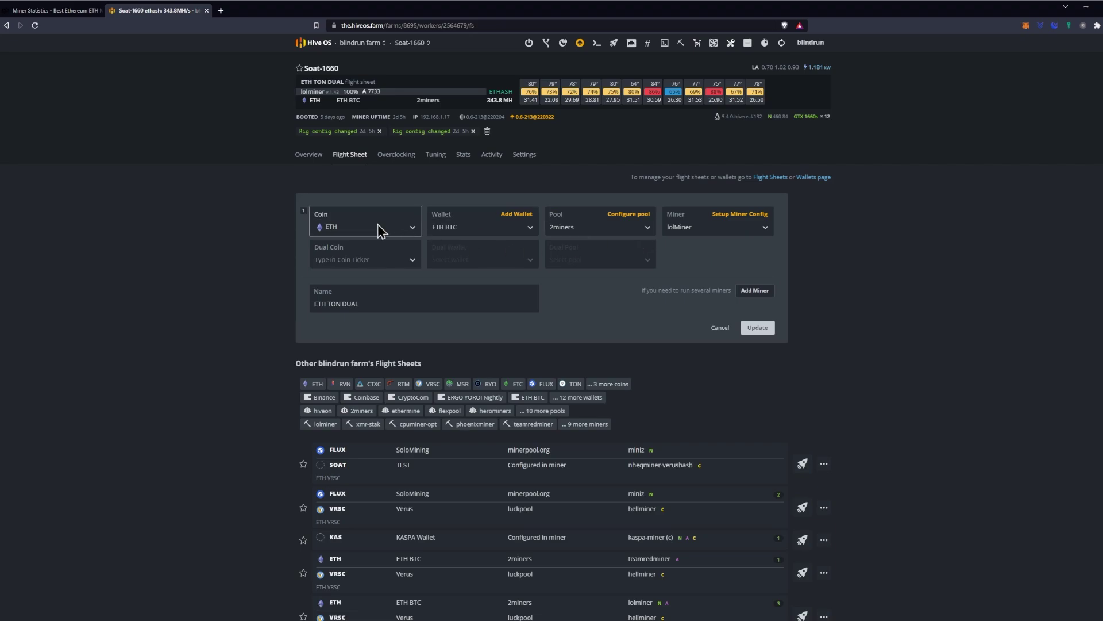
# Confirm the flight sheet uses the ETH BTC wallet and the 2miners pool.
pyautogui.click(477, 231)
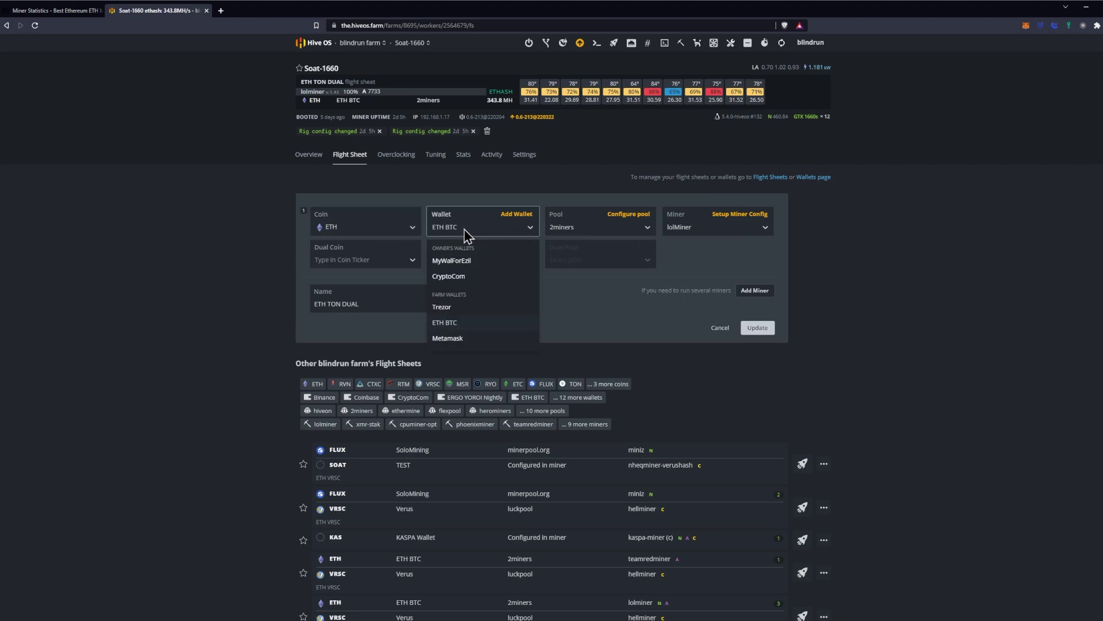
pyautogui.click(456, 231)
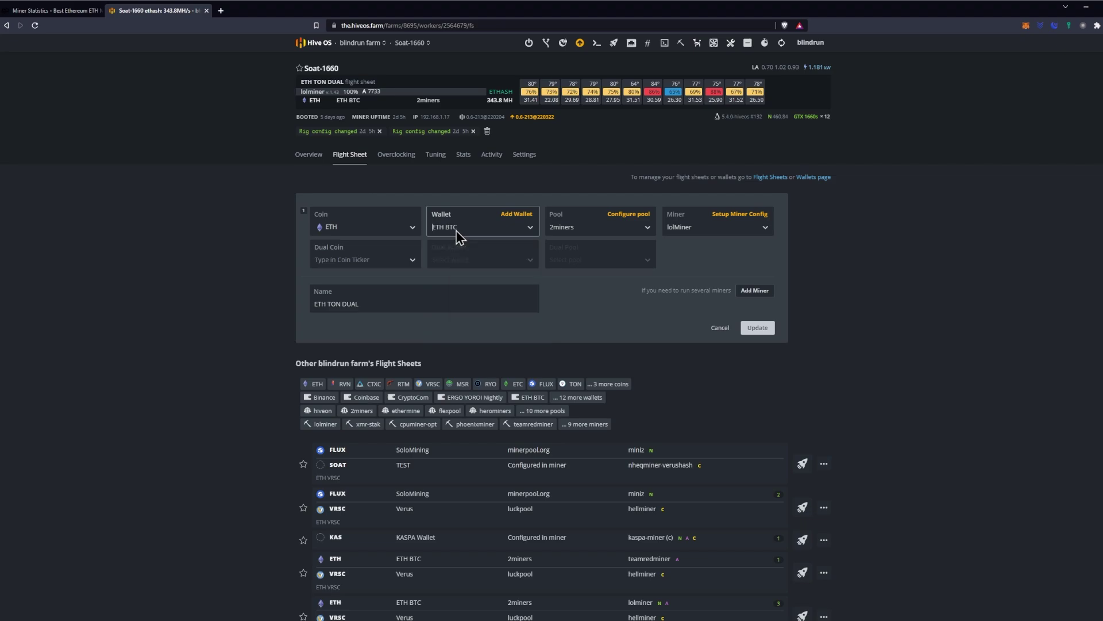
pyautogui.click(592, 231)
pyautogui.click(591, 230)
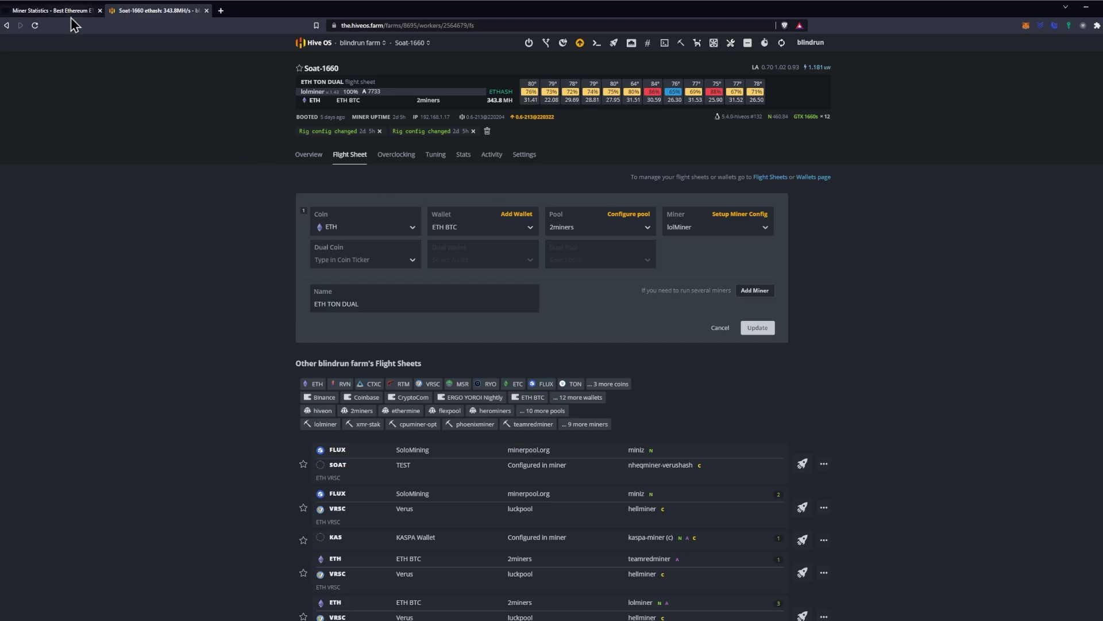
# Return to the farm's Wallets list and select the ETH BTC wallet address.
pyautogui.click(310, 43)
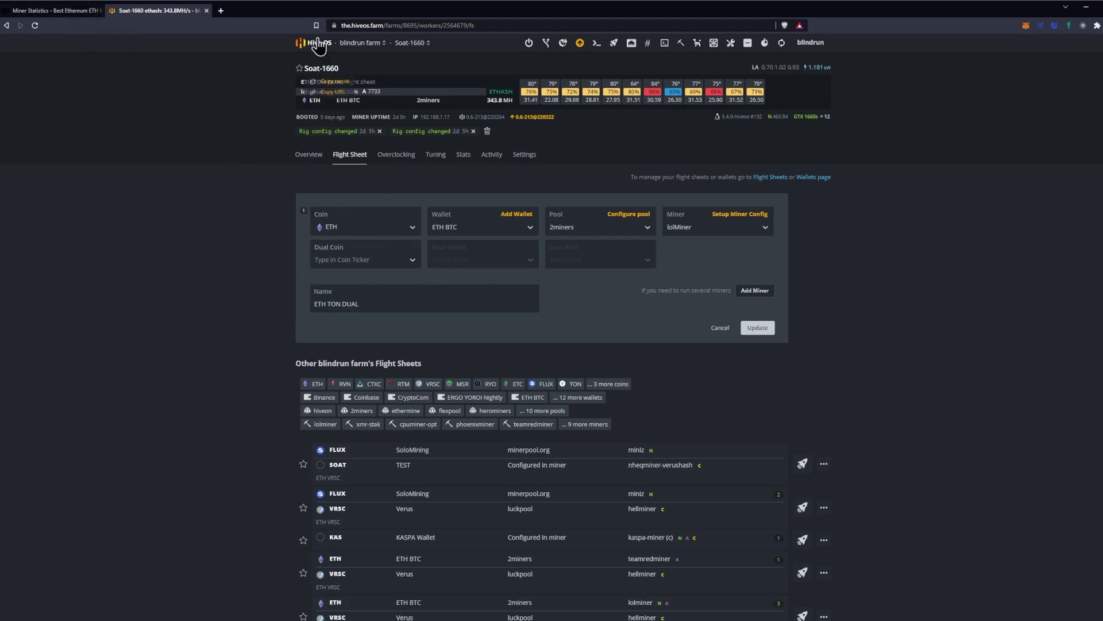
pyautogui.click(389, 216)
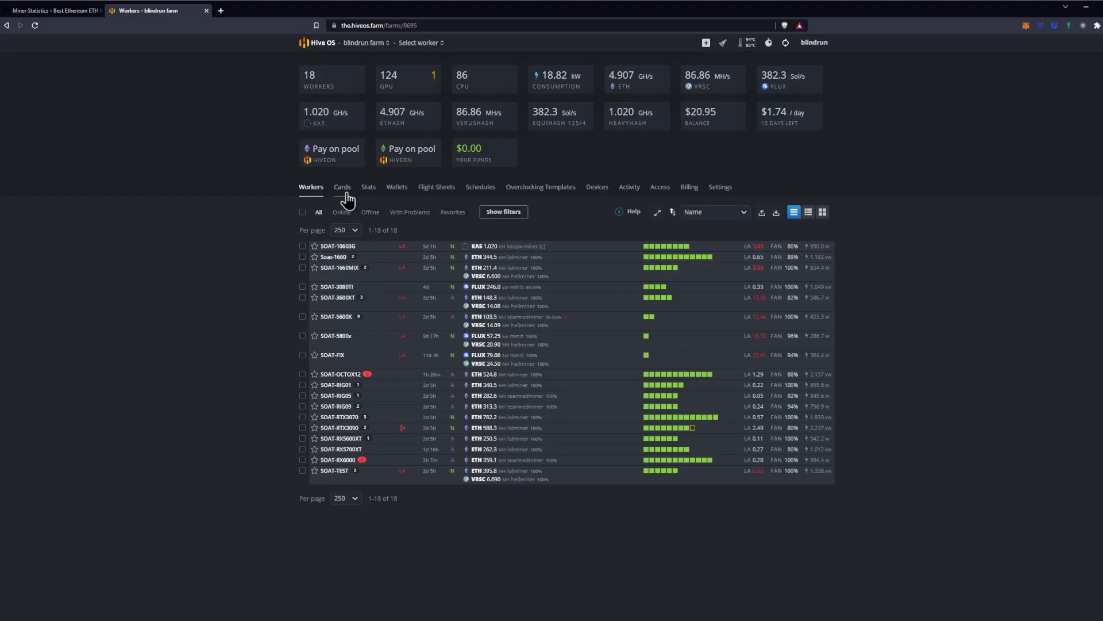
pyautogui.click(396, 188)
pyautogui.scroll(-5, 527, 326)
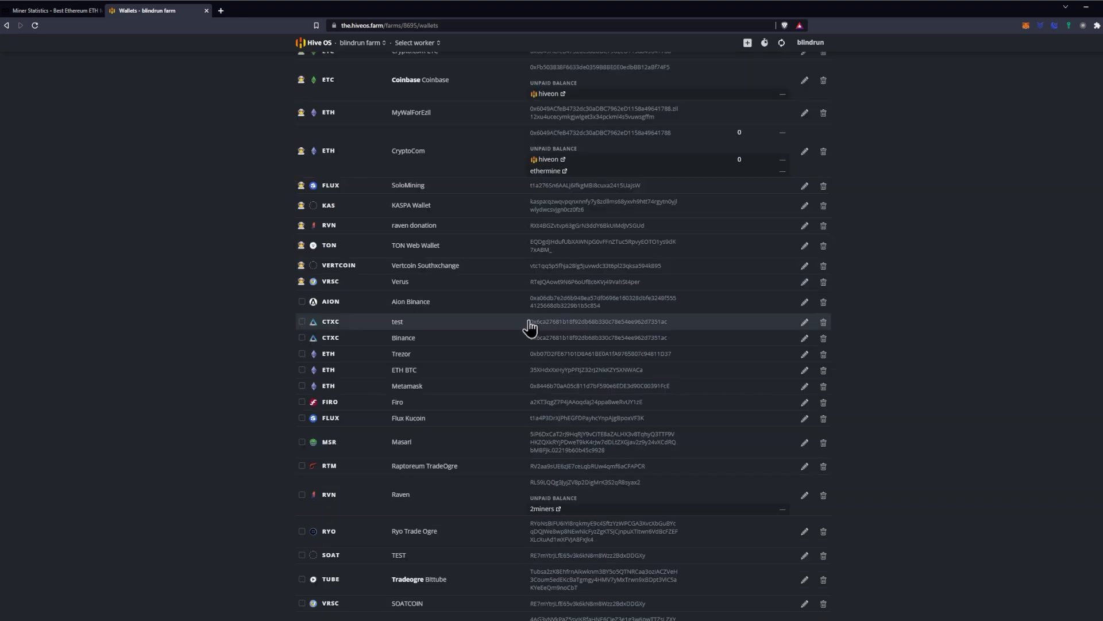
pyautogui.scroll(-1, 621, 241)
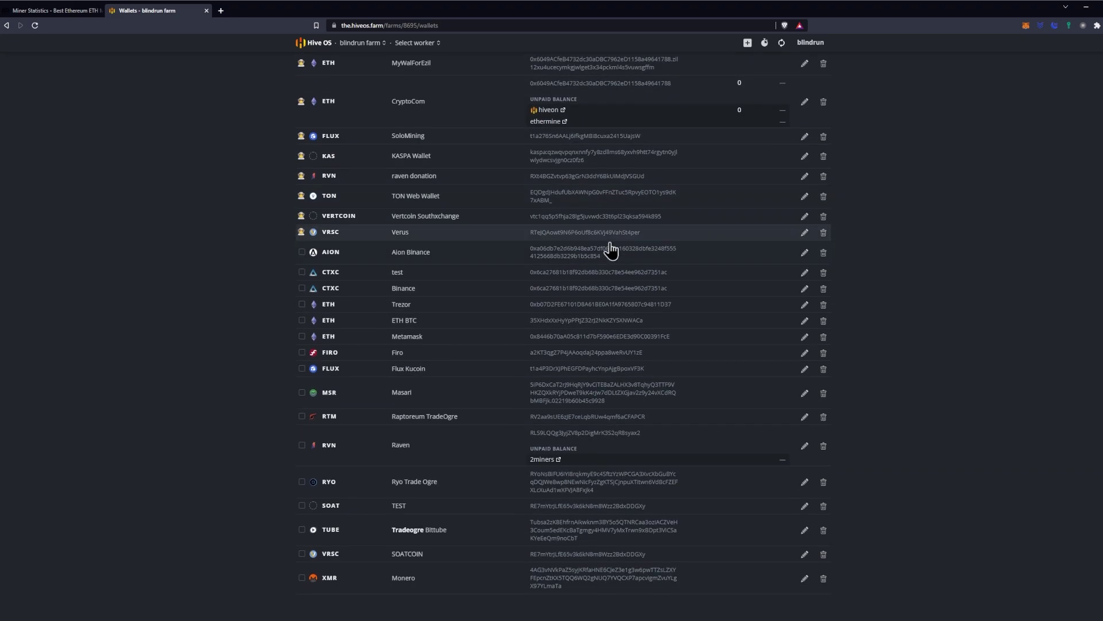
pyautogui.moveTo(658, 322)
pyautogui.mouseDown()
pyautogui.moveTo(529, 322)
pyautogui.moveTo(684, 323)
pyautogui.moveTo(670, 328)
pyautogui.mouseUp()
pyautogui.hotkey('ctrl', 'c')
# Look up the ETH BTC wallet's miner statistics on 2miners by pasting its address.
pyautogui.click(63, 14)
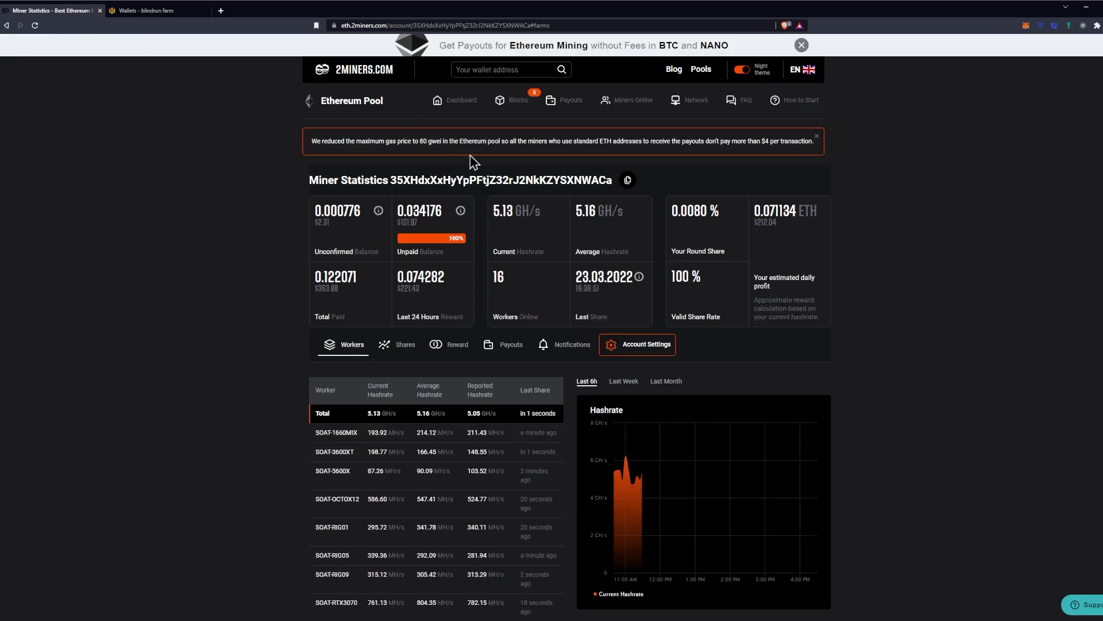
pyautogui.click(503, 73)
pyautogui.hotkey('ctrl', 'v')
pyautogui.press('Return')
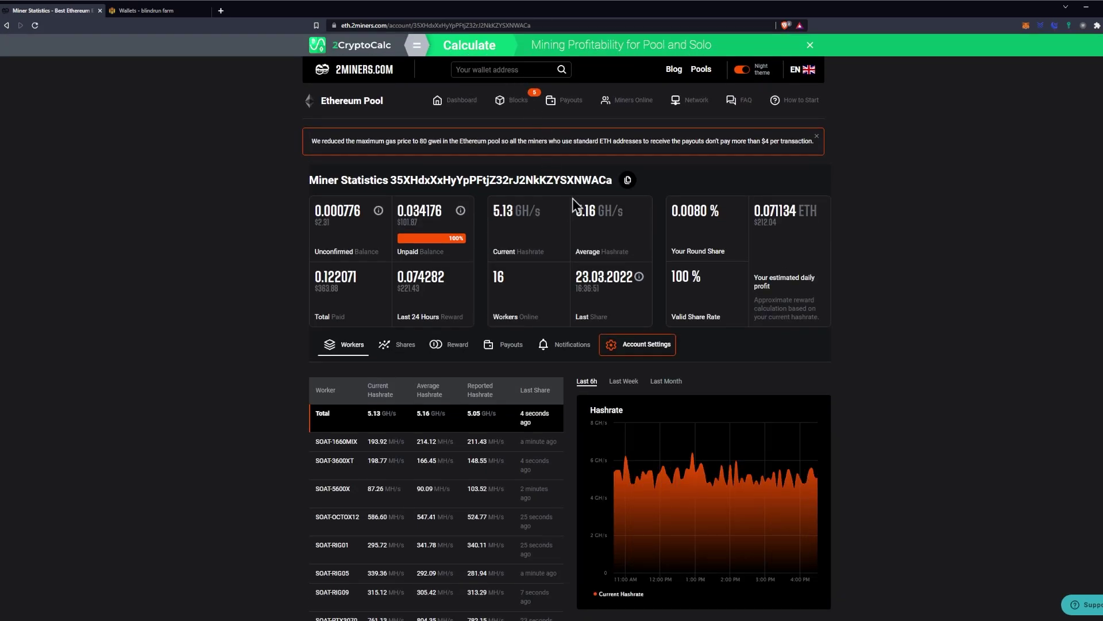
# Open Account Settings and highlight the 0.005 ETH minimum payout paid in Bitcoin.
pyautogui.scroll(-2, 685, 252)
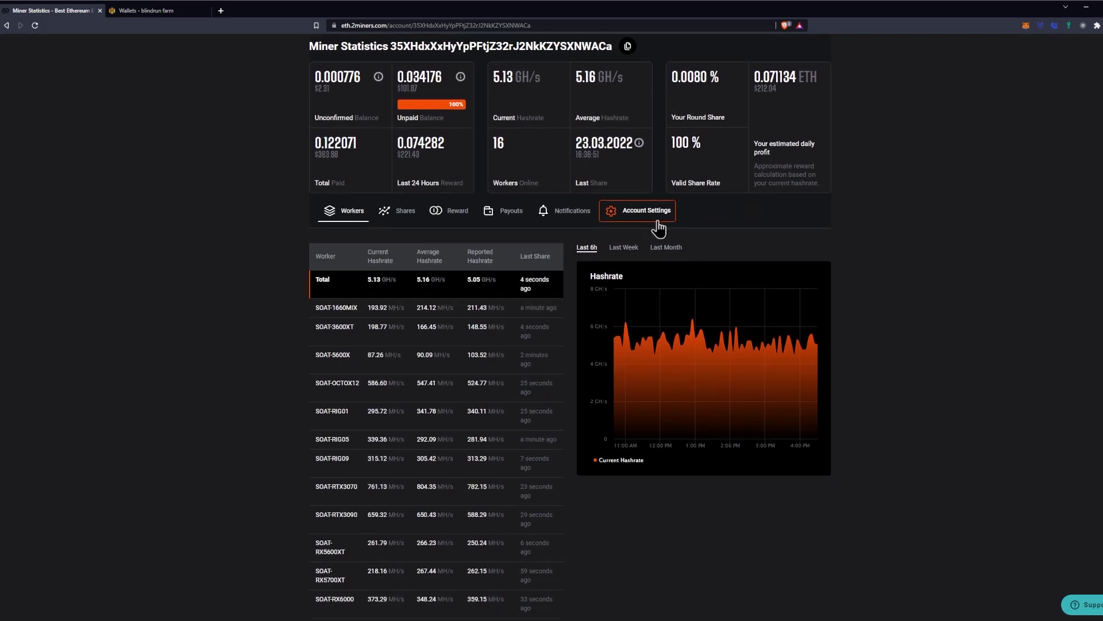
pyautogui.click(661, 217)
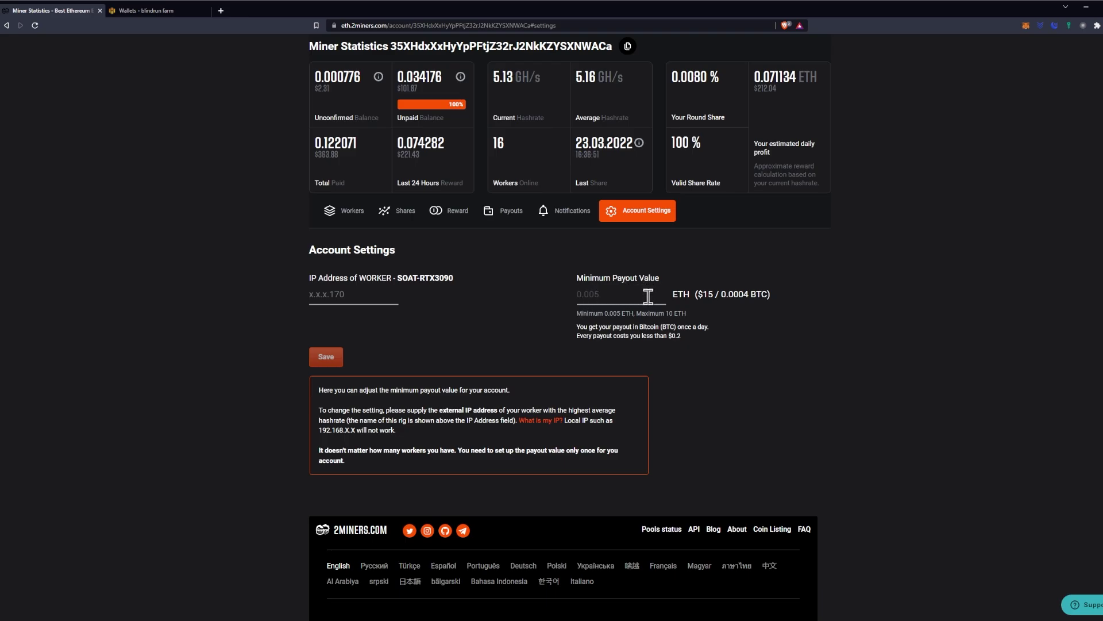
pyautogui.tripleClick(702, 294)
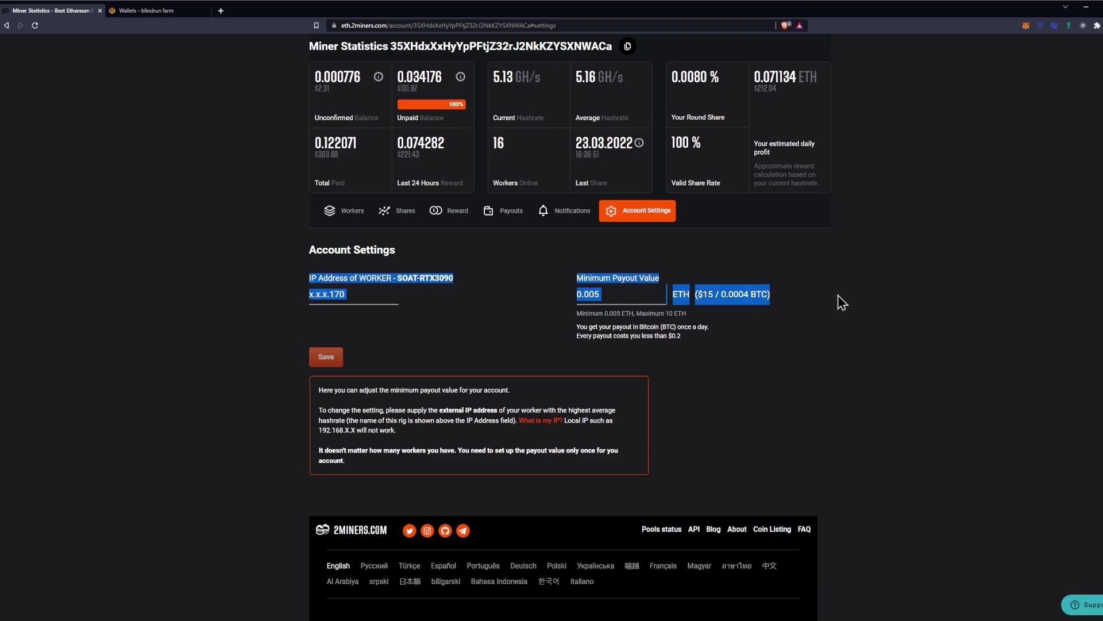
pyautogui.click(815, 285)
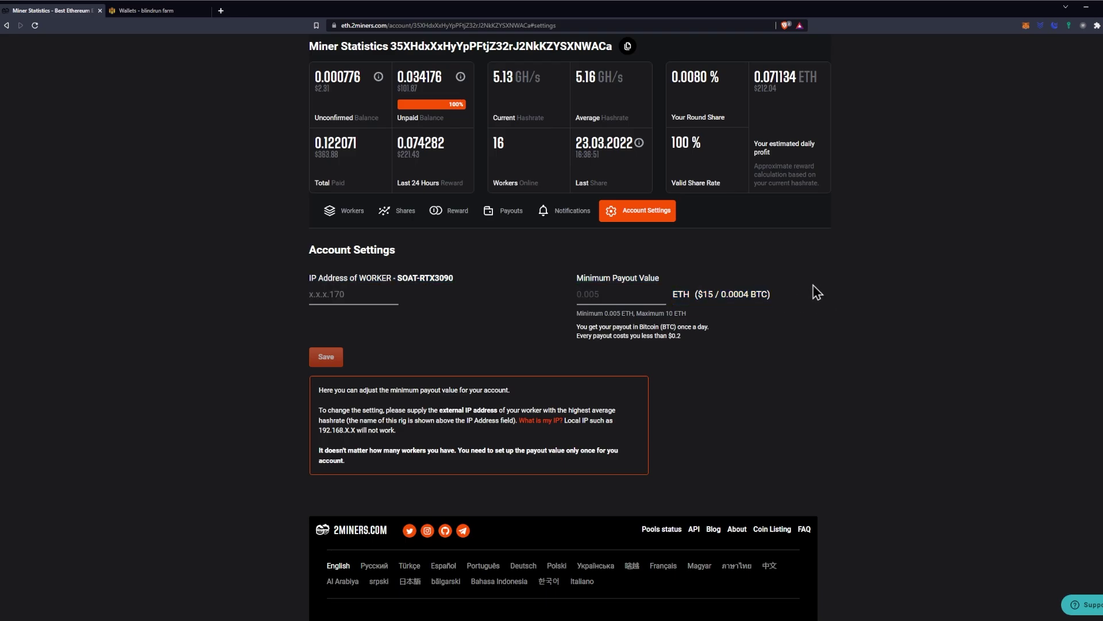
# Open the Payouts tab and expand the 03/23/2022 payout's exchange details.
pyautogui.click(505, 219)
pyautogui.scroll(-1, 558, 305)
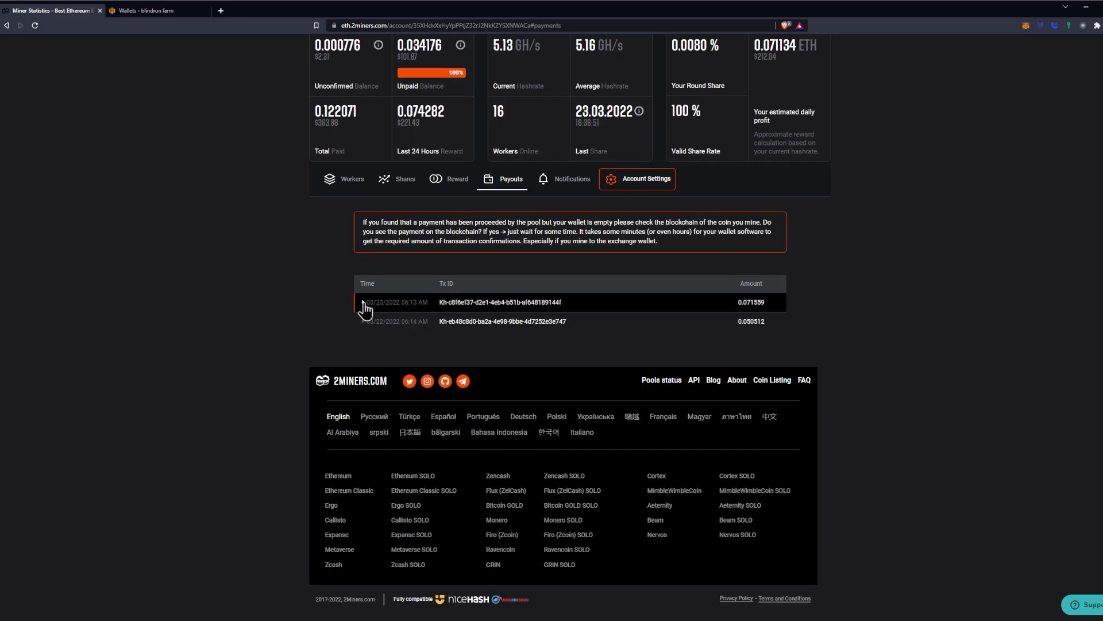
pyautogui.click(365, 309)
pyautogui.scroll(-3, 447, 310)
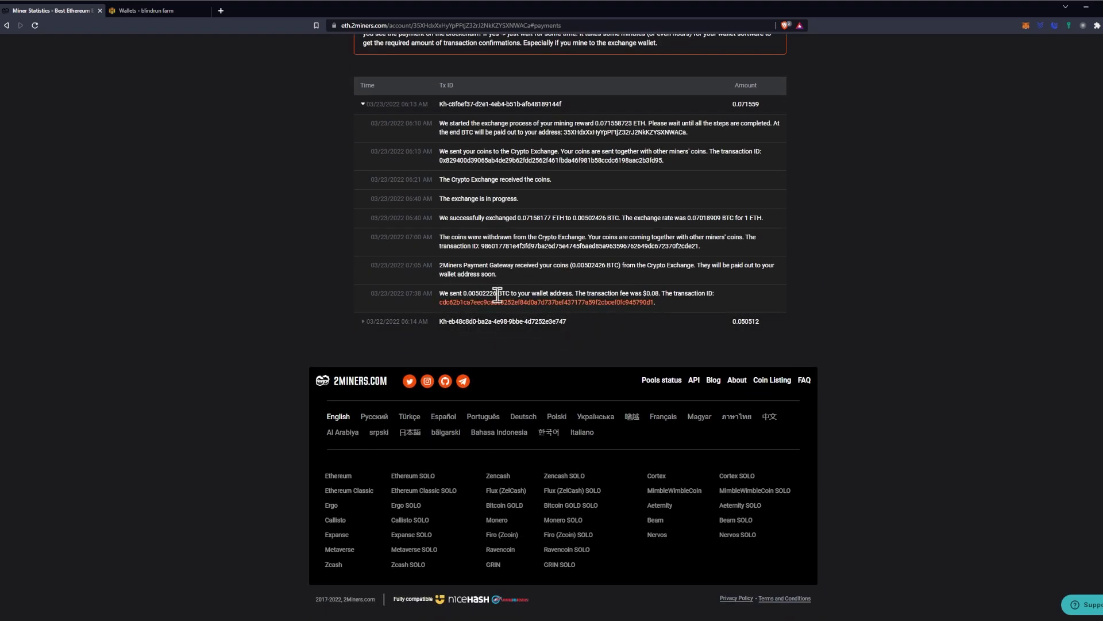
# Highlight the BTC-sent message, the 0.00502226 BTC amount and the payout wallet address.
pyautogui.moveTo(440, 294); pyautogui.dragTo(698, 303)
pyautogui.click(695, 303)
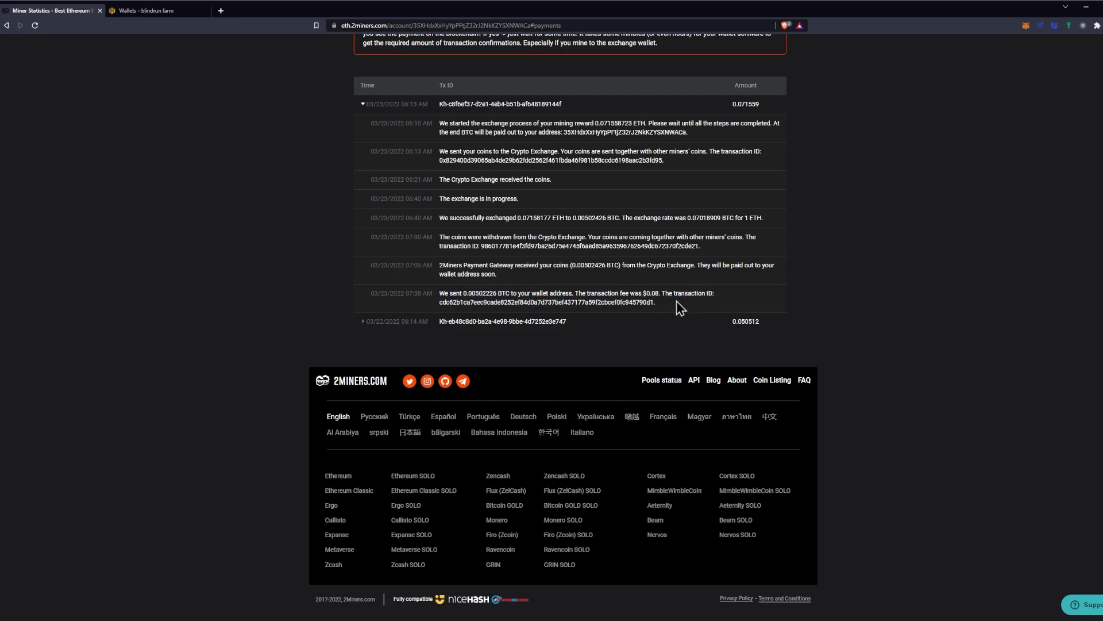
pyautogui.moveTo(463, 294); pyautogui.dragTo(496, 295)
pyautogui.click(492, 294)
pyautogui.doubleClick(568, 133)
pyautogui.click(581, 126)
# Highlight the transaction IDs, 0.07158177 ETH exchanged, 0.00502426 BTC received and gateway receipt.
pyautogui.doubleClick(477, 160)
pyautogui.moveTo(556, 217); pyautogui.dragTo(514, 218)
pyautogui.click(618, 217)
pyautogui.moveTo(618, 217); pyautogui.dragTo(572, 217)
pyautogui.click(701, 218)
pyautogui.doubleClick(518, 246)
pyautogui.click(535, 238)
pyautogui.moveTo(496, 266); pyautogui.dragTo(555, 266)
pyautogui.click(517, 292)
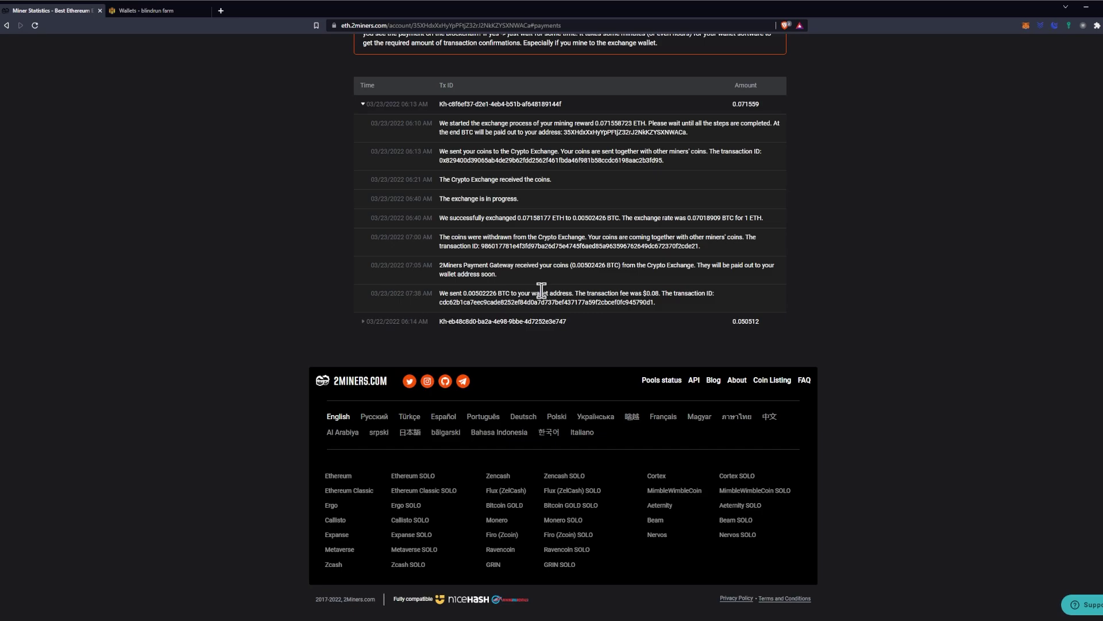